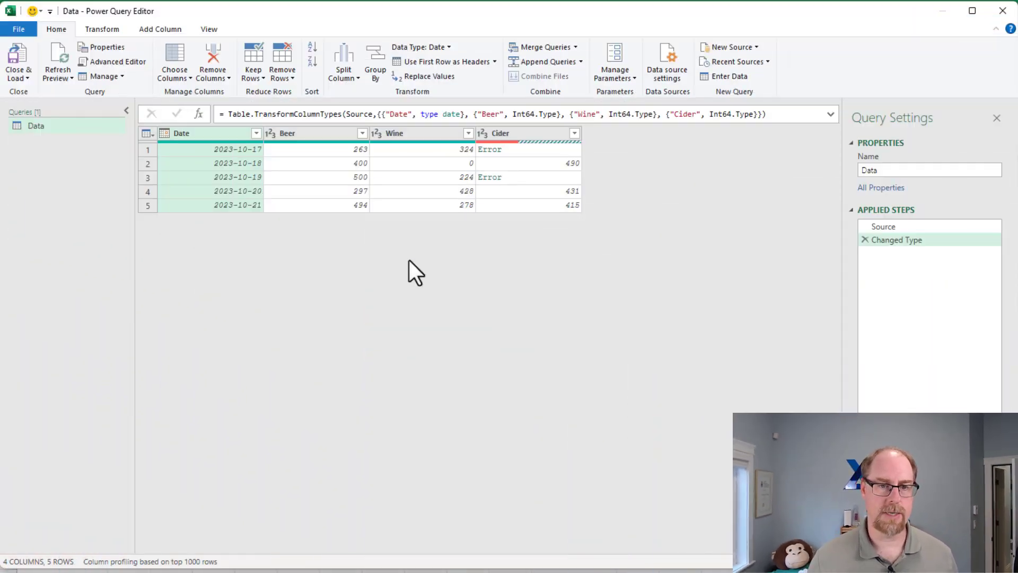
- Inspect both Cider Error cells, traced to invalid '#DIV/0!' and '#N/A' cell values
{"action": "left_click", "coordinate": [549, 152]}
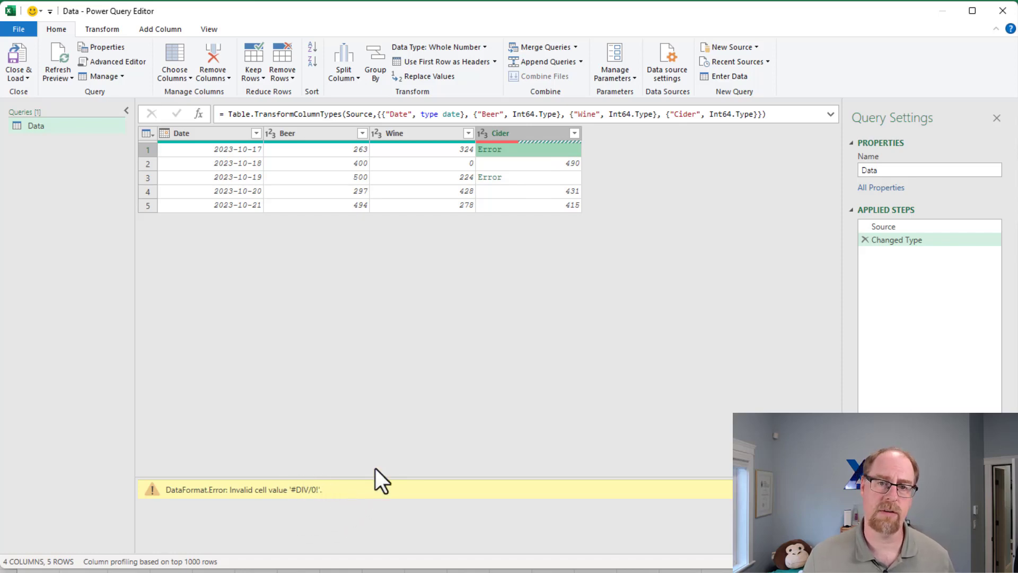
{"action": "left_click", "coordinate": [554, 180]}
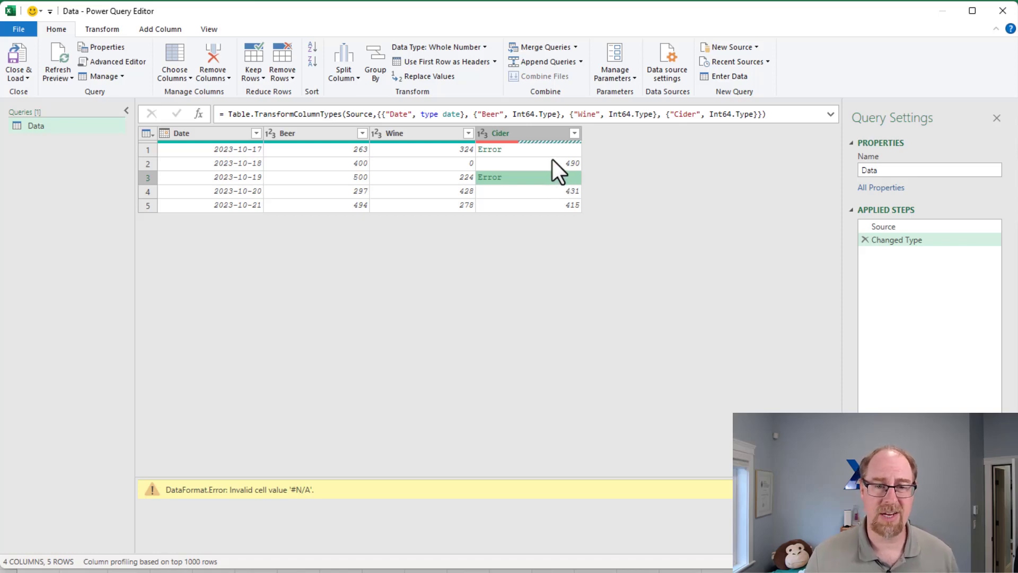
- Replace Cider's errors with null, then unpivot all columns except Date into 13 rows
{"action": "right_click", "coordinate": [541, 134]}
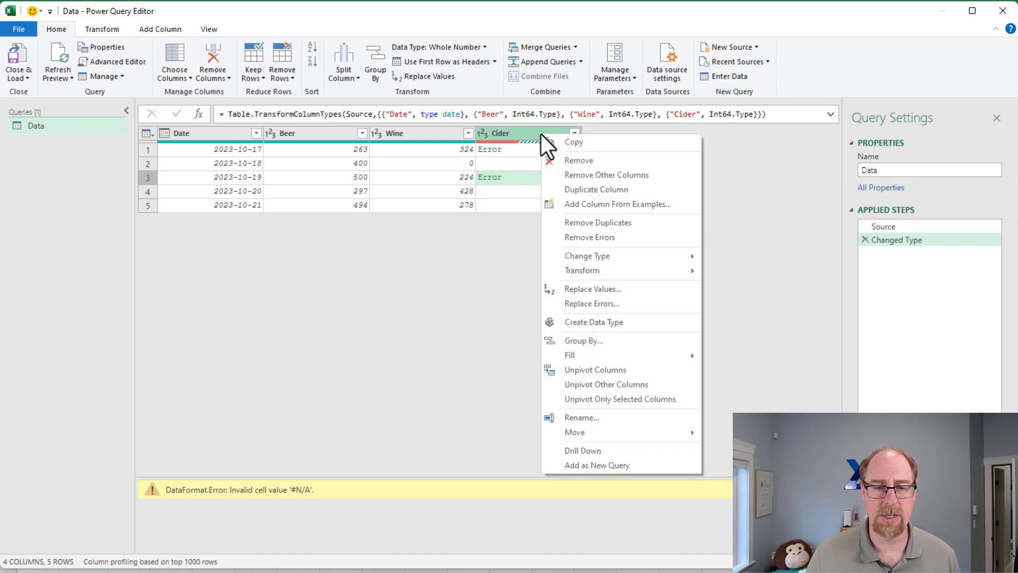
{"action": "left_click", "coordinate": [611, 303]}
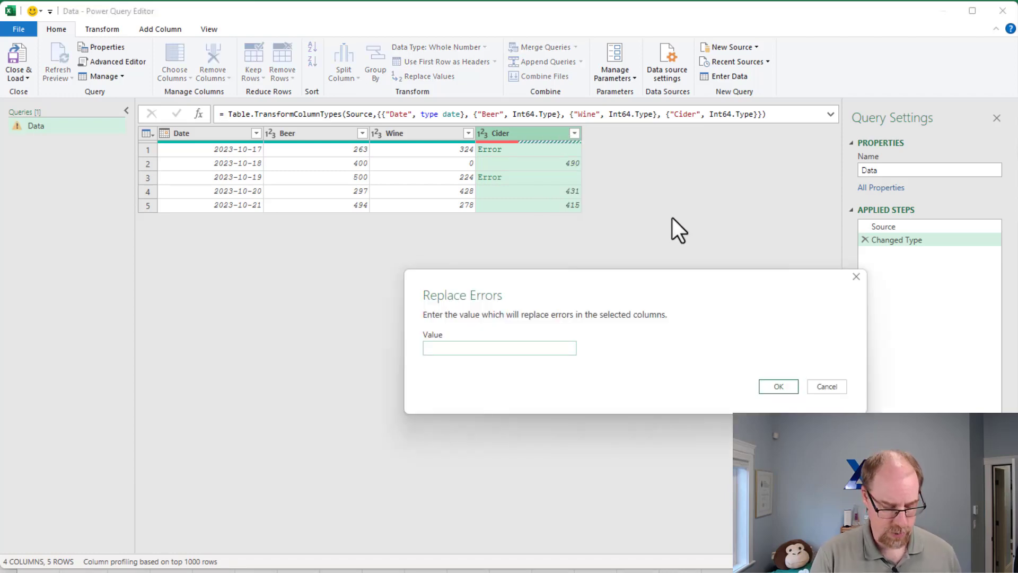
{"action": "type", "text": "null"}
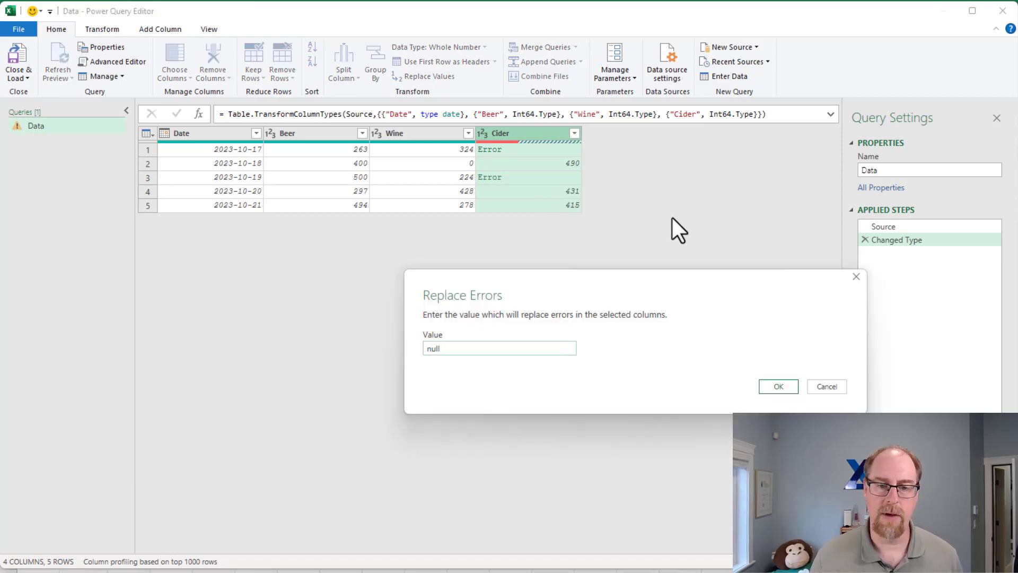
{"action": "left_click", "coordinate": [777, 386]}
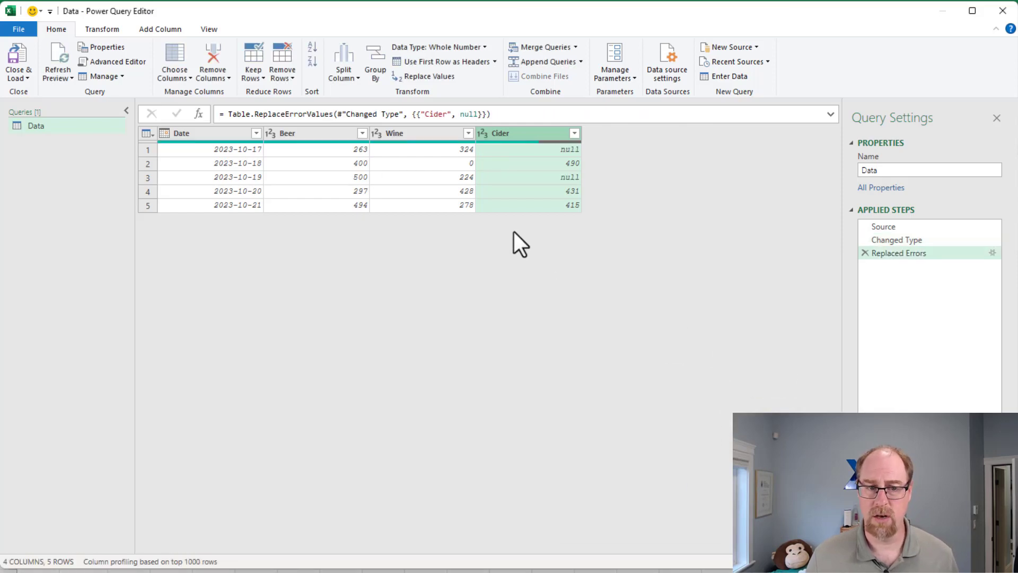
{"action": "right_click", "coordinate": [225, 133]}
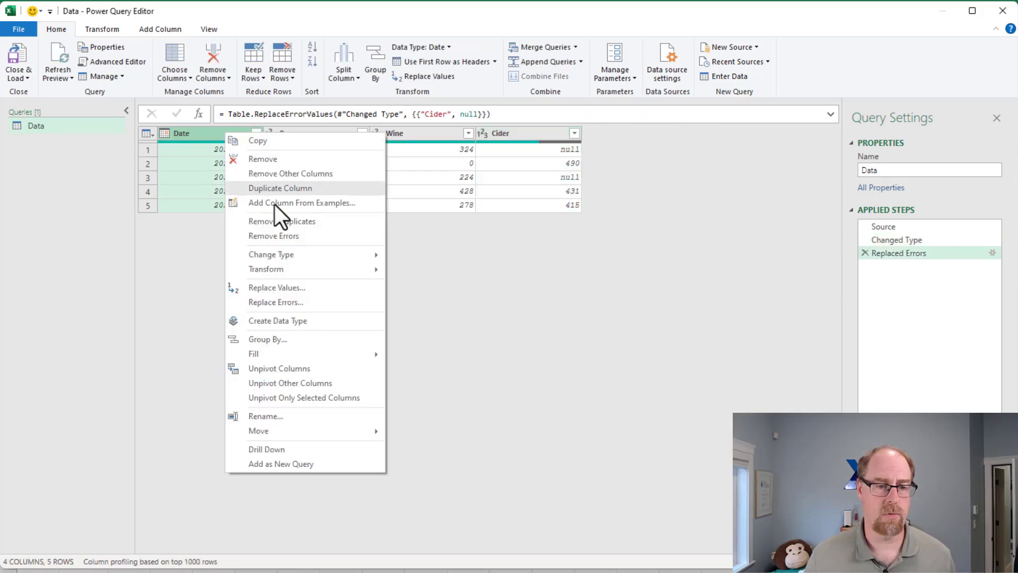
{"action": "left_click", "coordinate": [299, 382]}
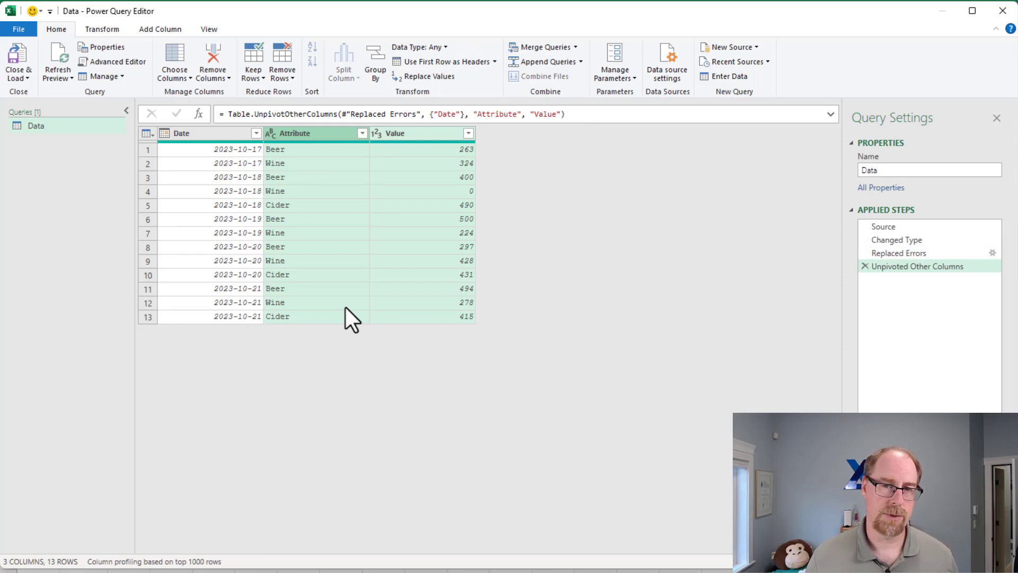
- Delete the Unpivoted Other Columns and Replaced Errors steps, then select the Beer through Cider columns
{"action": "left_click", "coordinate": [863, 266]}
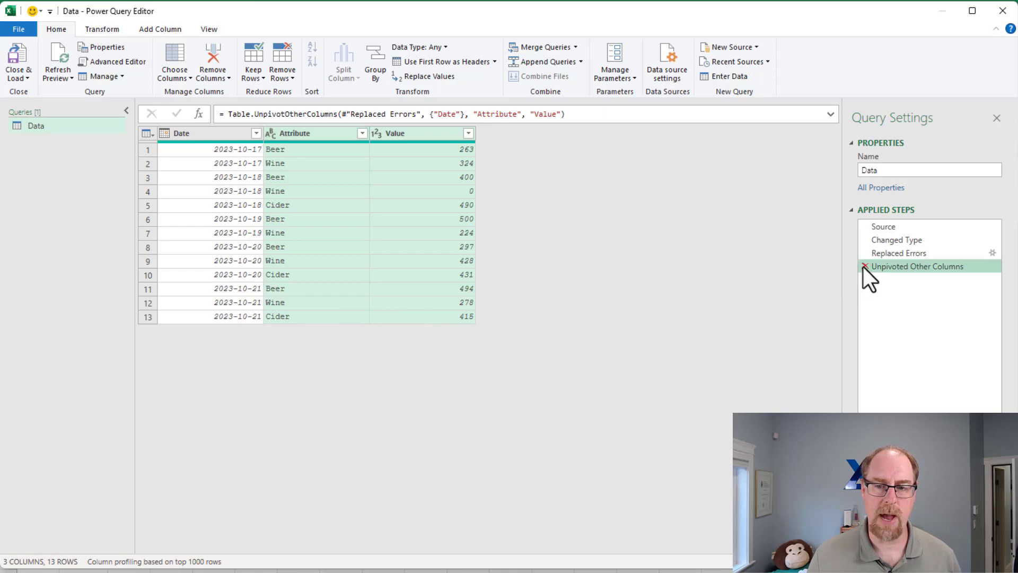
{"action": "left_click", "coordinate": [864, 250]}
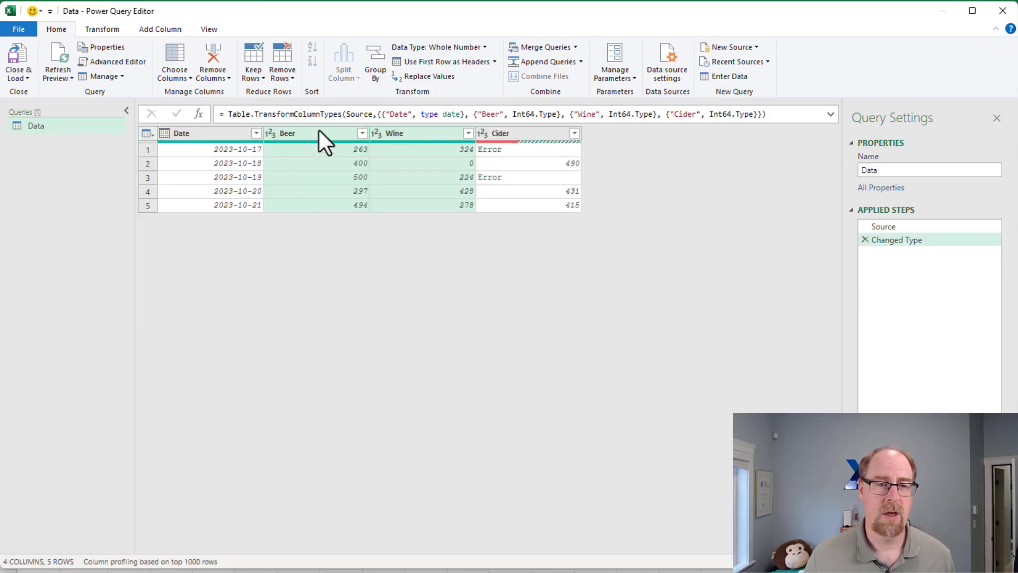
{"action": "left_click", "coordinate": [532, 132], "text": "shift"}
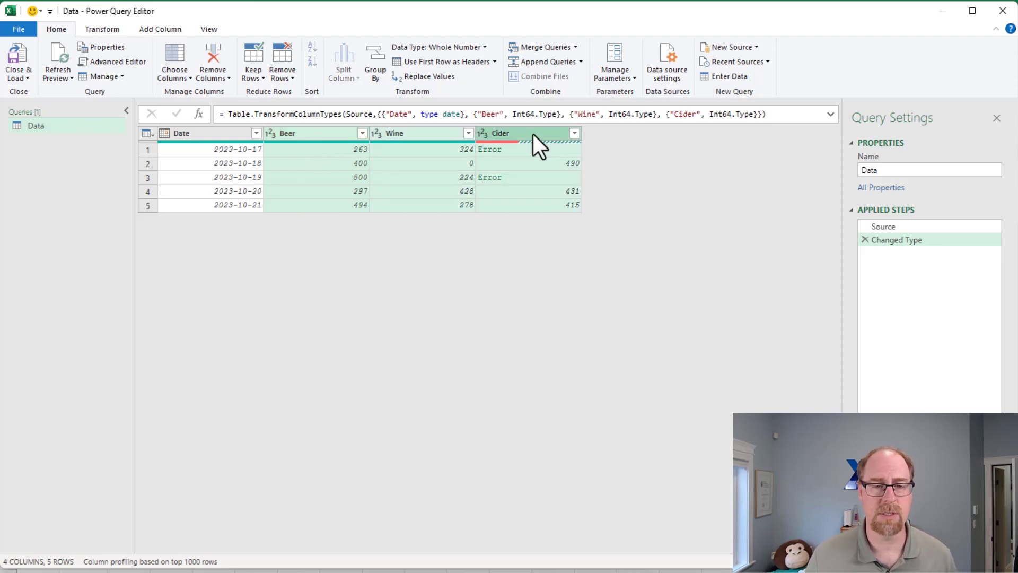
{"action": "right_click", "coordinate": [534, 135]}
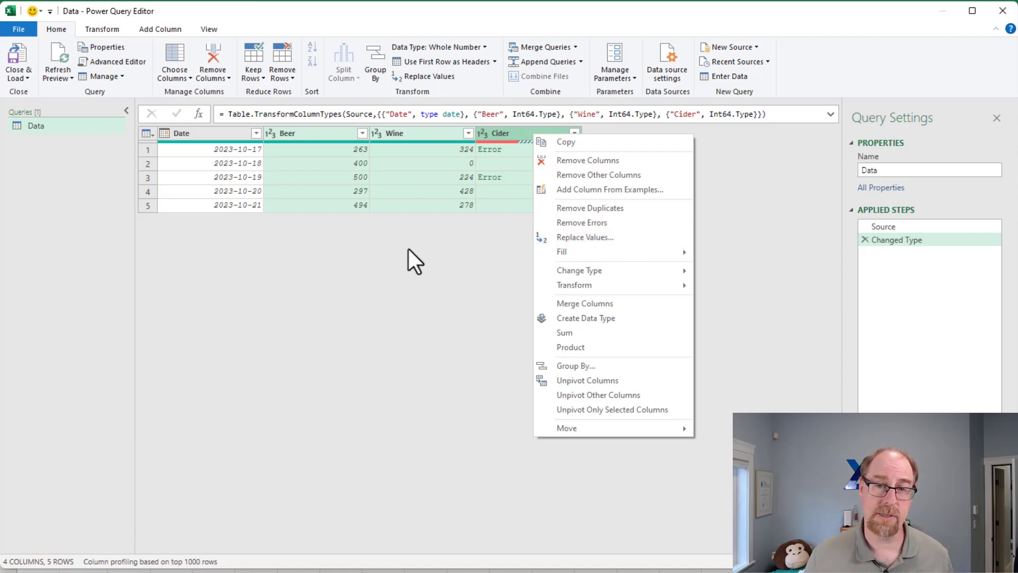
{"action": "key", "text": "Escape"}
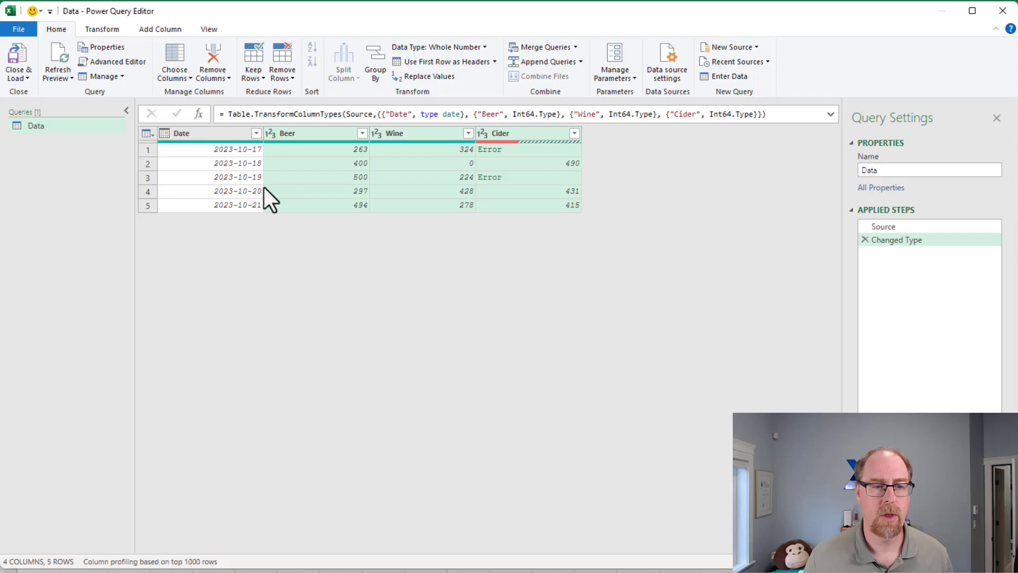
{"action": "right_click", "coordinate": [209, 132]}
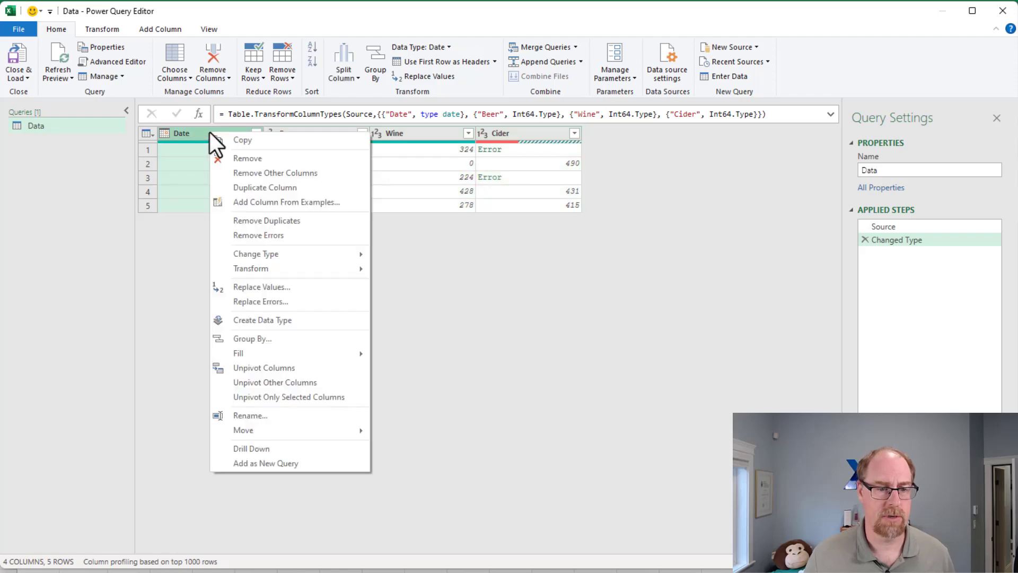
{"action": "left_click", "coordinate": [310, 383]}
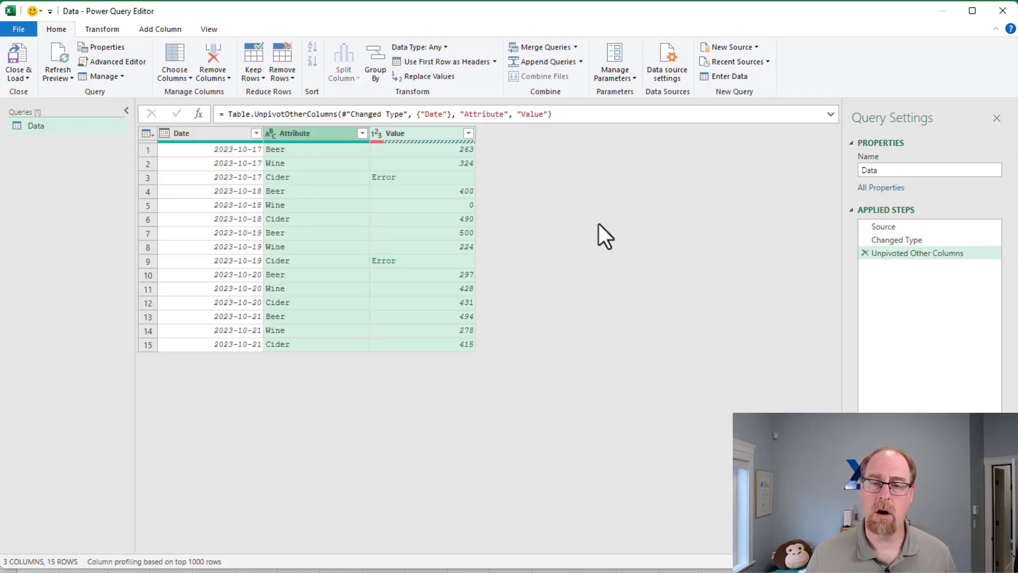
{"action": "left_click", "coordinate": [420, 133]}
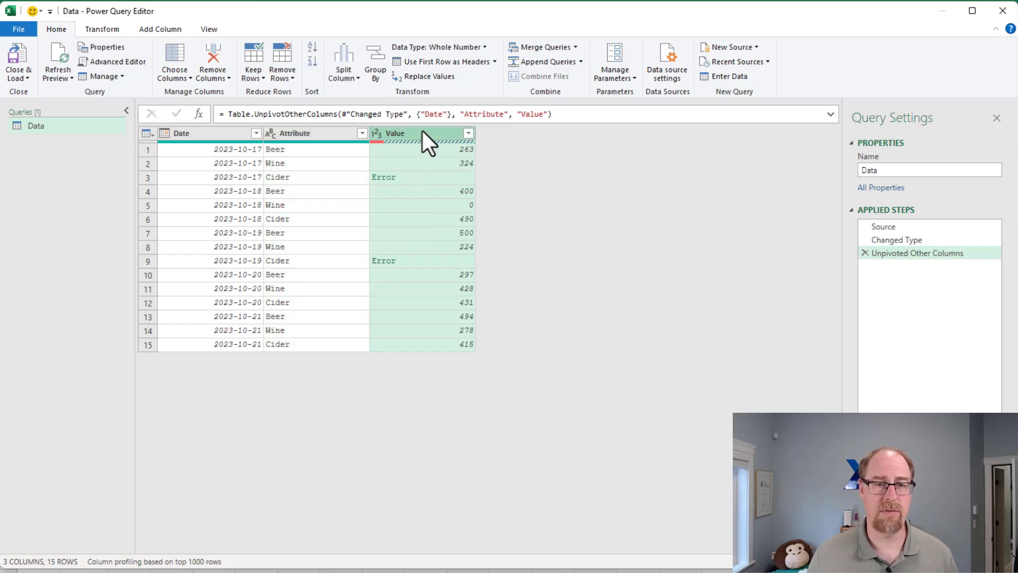
{"action": "right_click", "coordinate": [423, 131]}
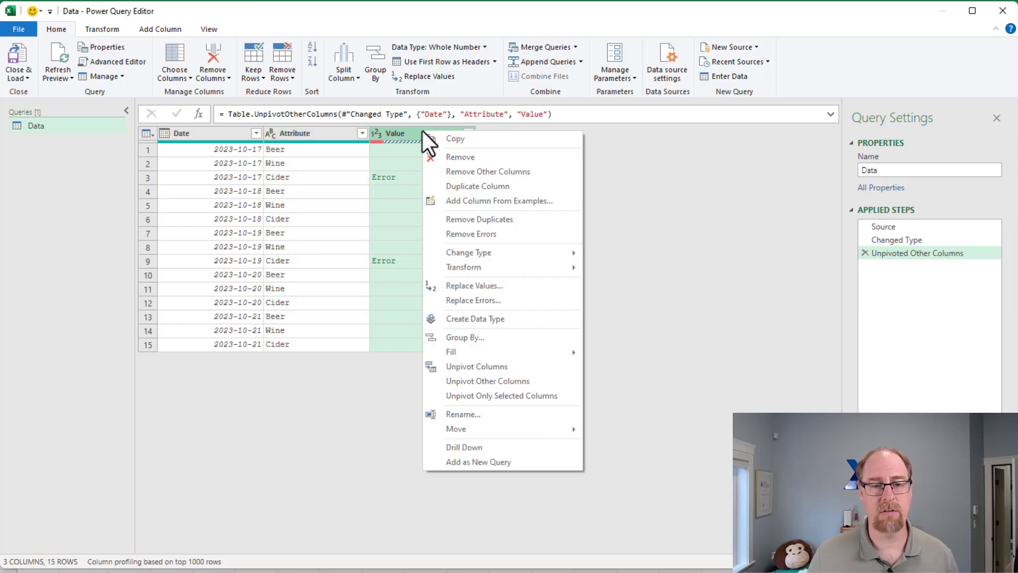
{"action": "left_click", "coordinate": [509, 304]}
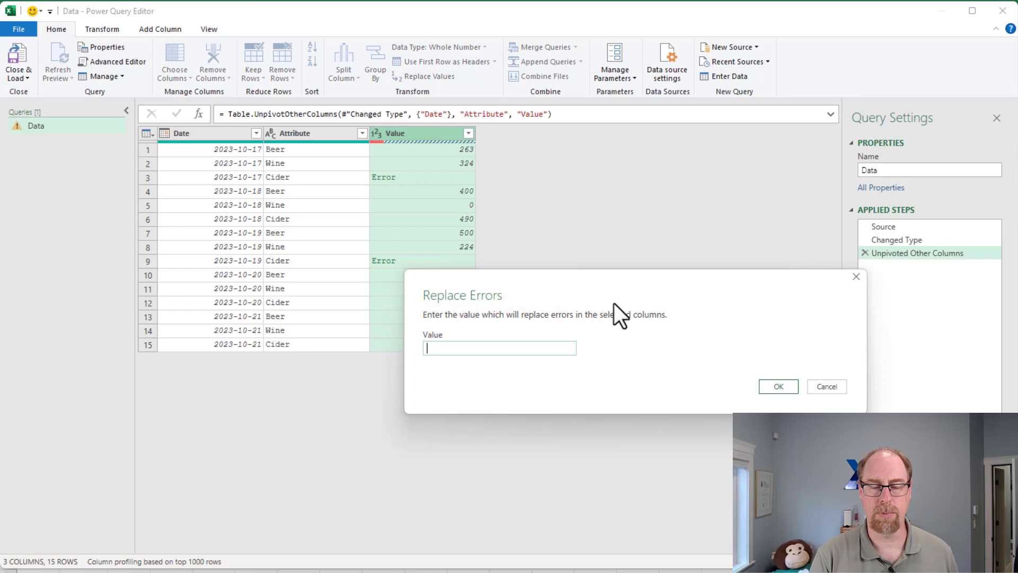
{"action": "type", "text": "null"}
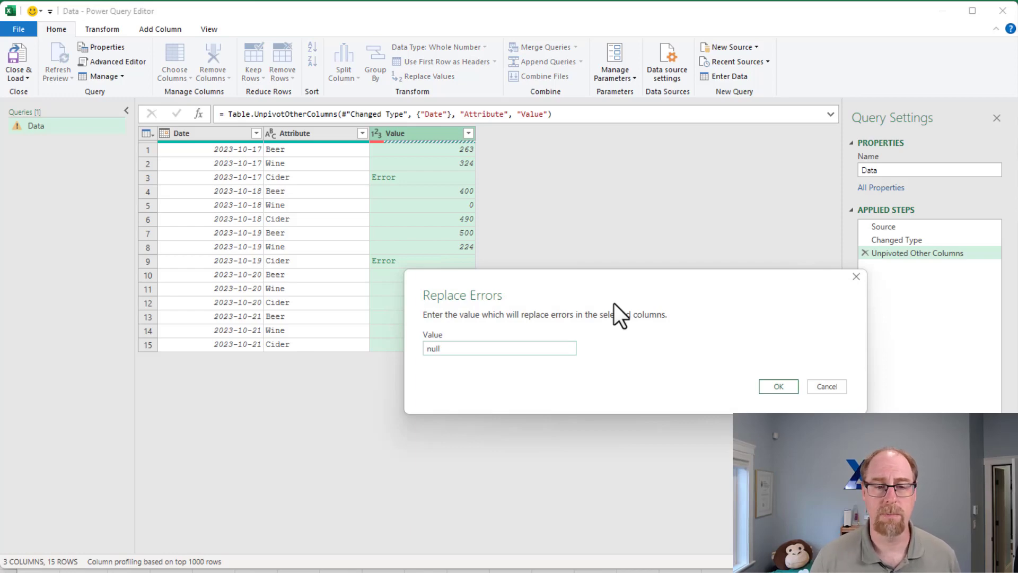
{"action": "left_click", "coordinate": [774, 389]}
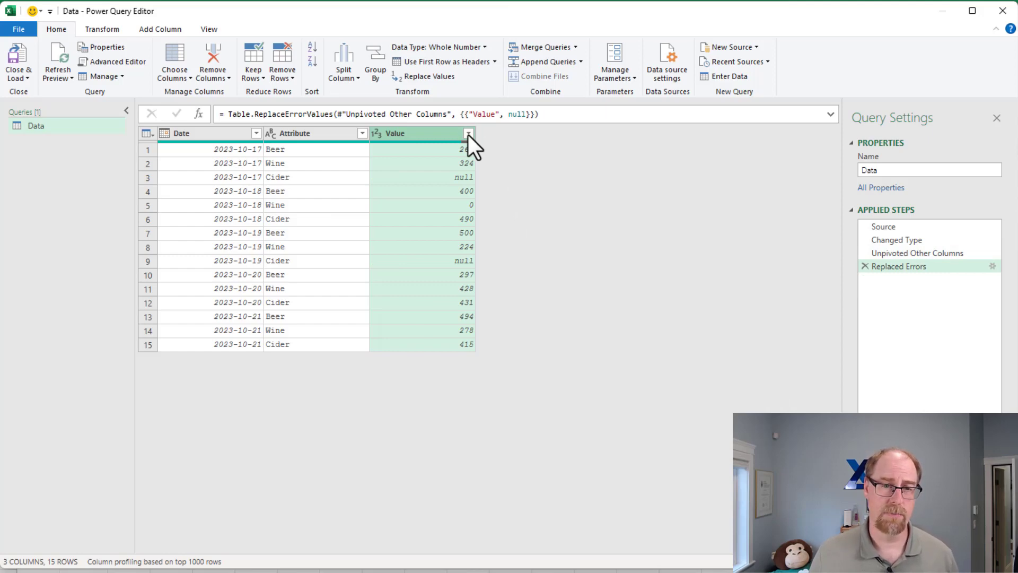
{"action": "left_click", "coordinate": [865, 266]}
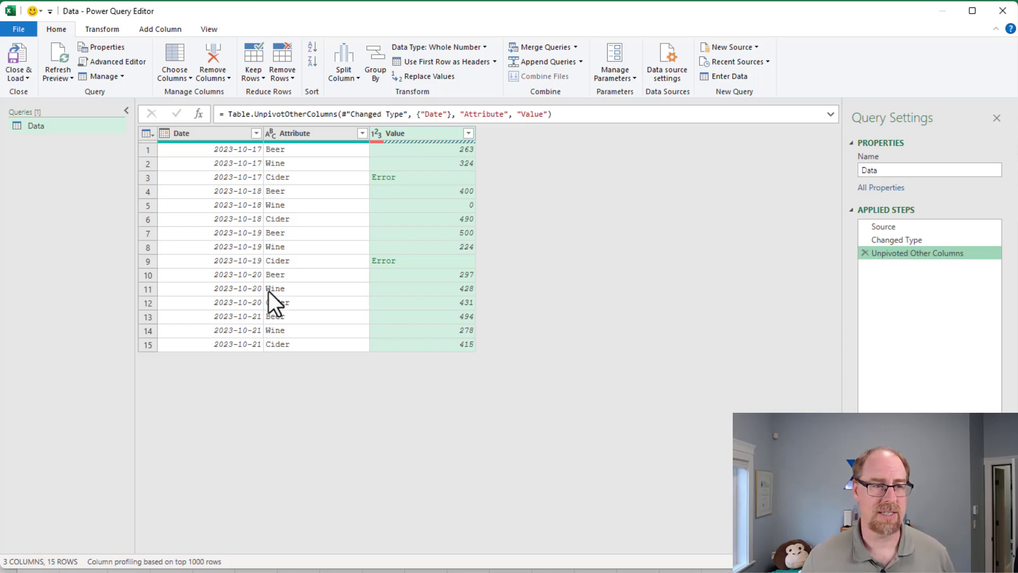
- Create a new query referencing Data and name it Good Data
{"action": "right_click", "coordinate": [39, 126]}
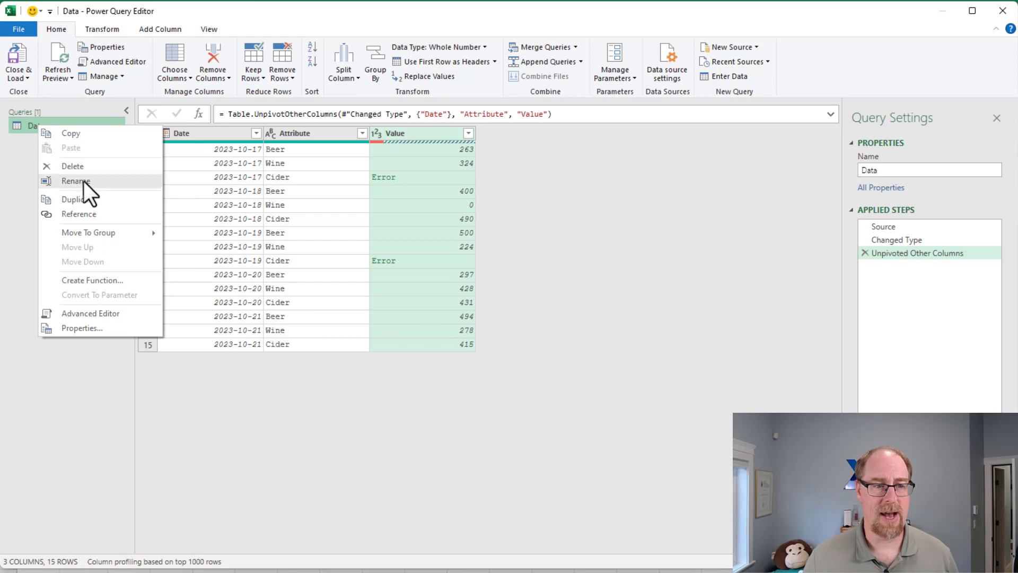
{"action": "left_click", "coordinate": [86, 217]}
{"action": "double_click", "coordinate": [58, 143]}
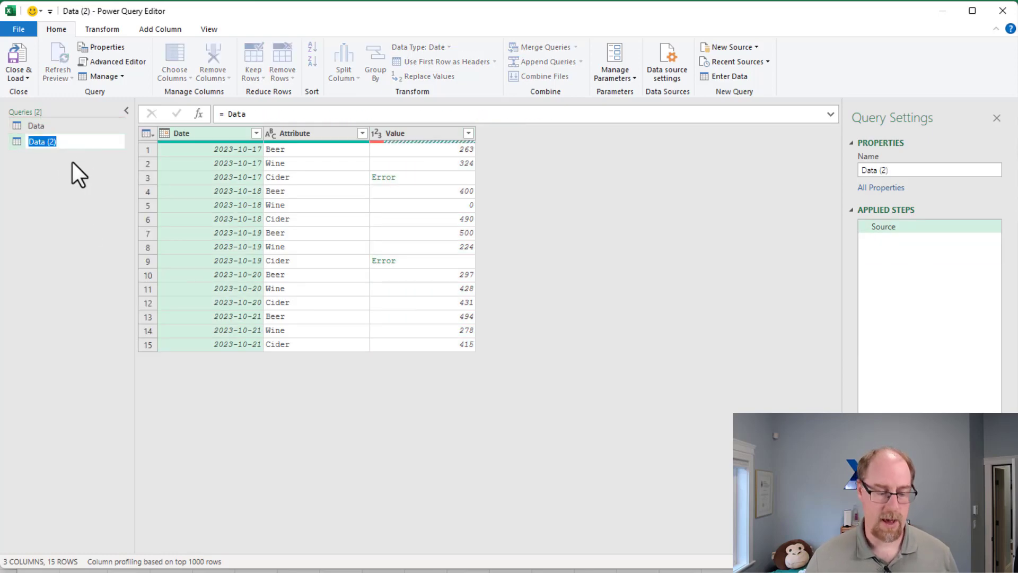
{"action": "type", "text": "Go"}
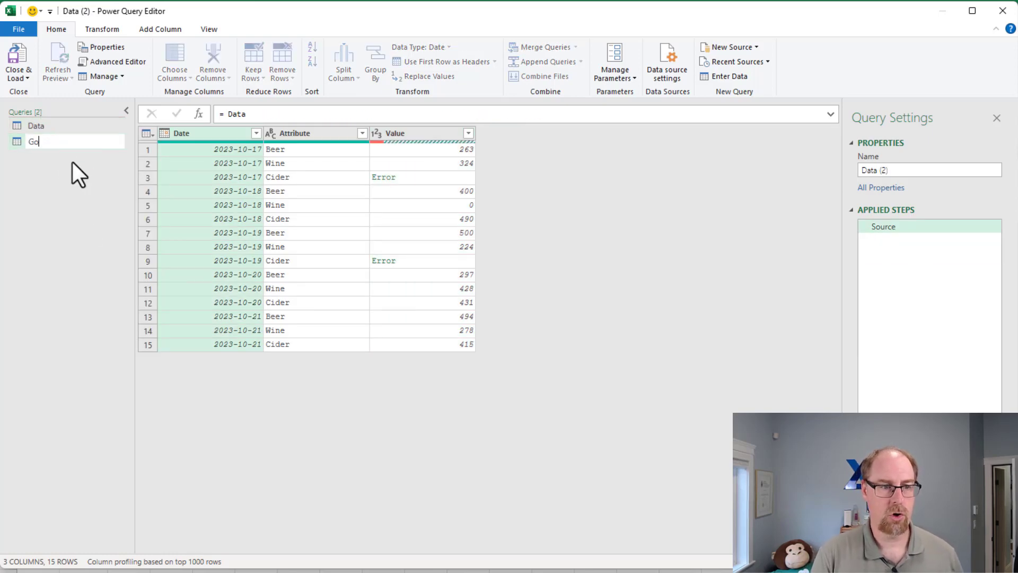
{"action": "type", "text": "io Data"}
{"action": "key", "text": "Return"}
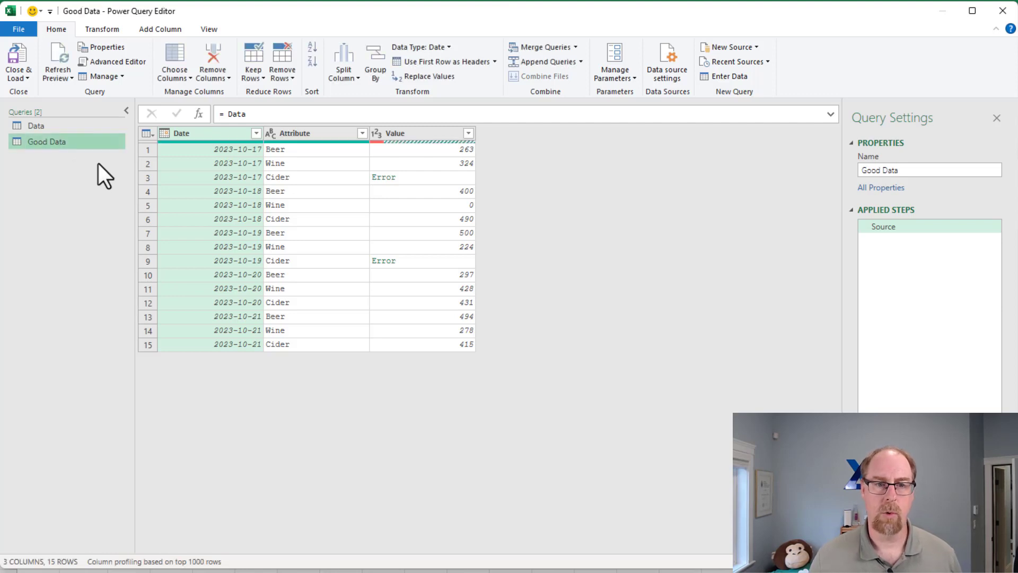
- Remove the rows with errors in the Value column, leaving 13 rows
{"action": "left_click", "coordinate": [469, 133]}
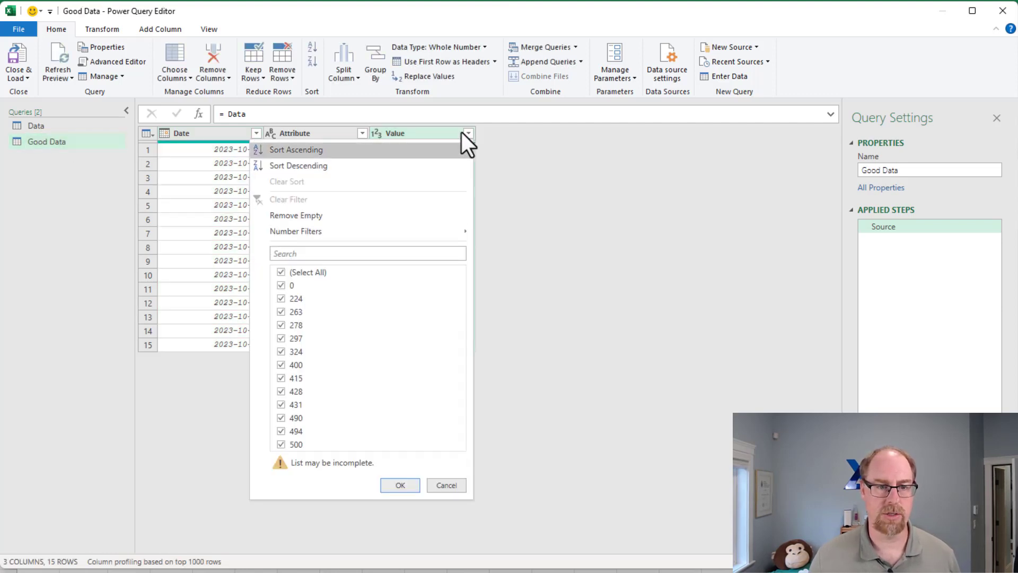
{"action": "left_click", "coordinate": [498, 189]}
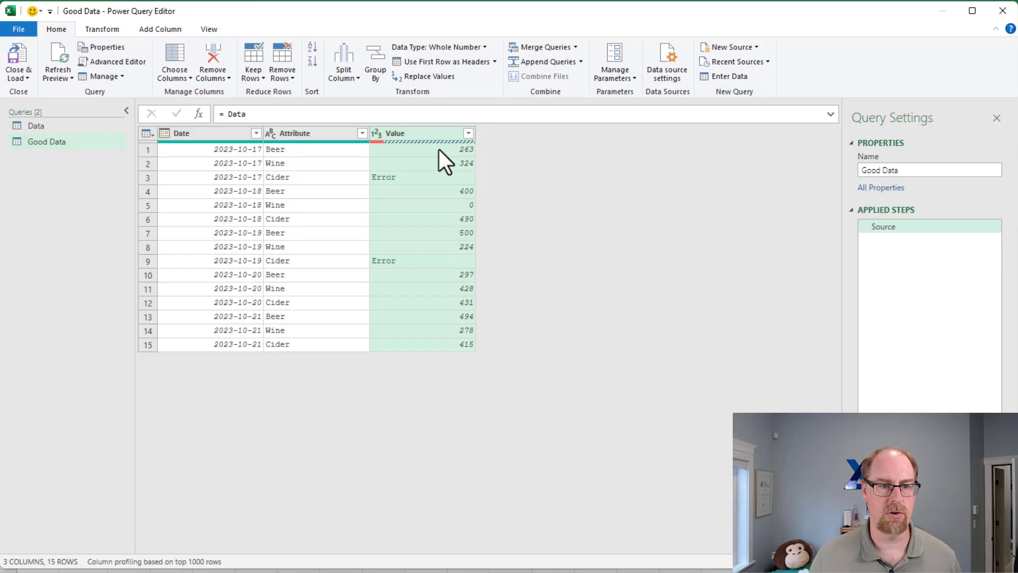
{"action": "right_click", "coordinate": [424, 135]}
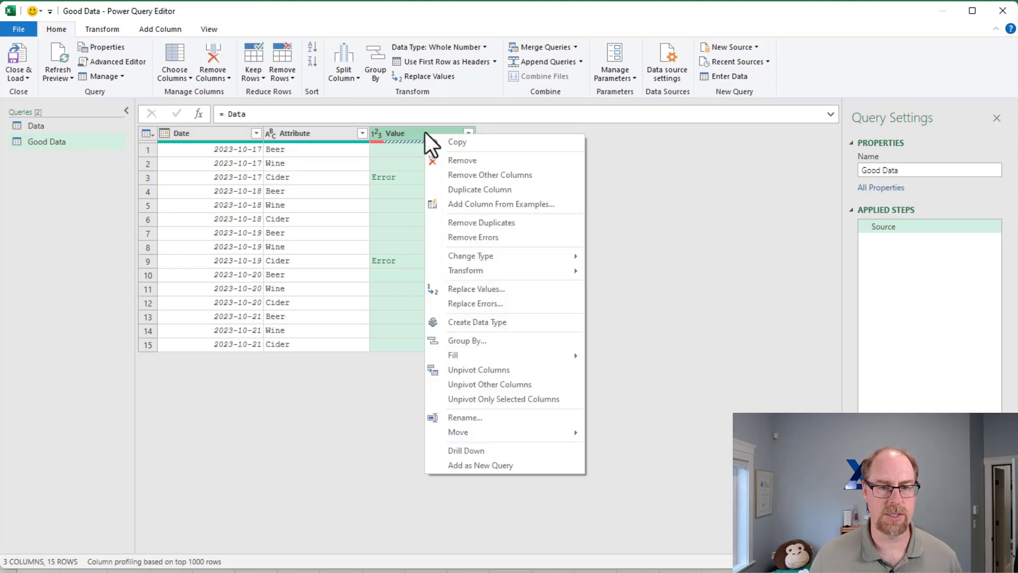
{"action": "left_click", "coordinate": [498, 242]}
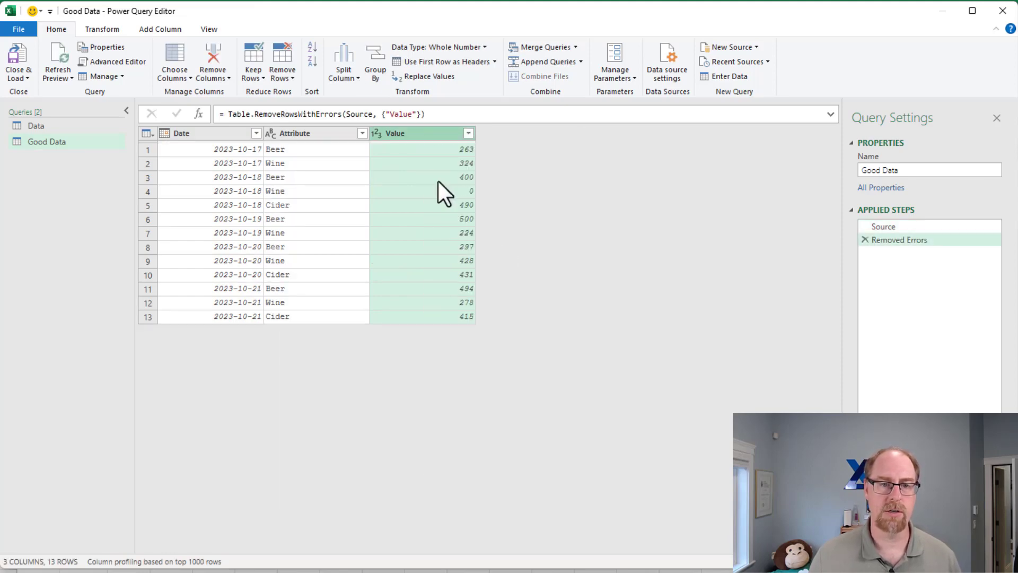
- Create another query referencing Data and name it Bad Data
{"action": "right_click", "coordinate": [36, 126]}
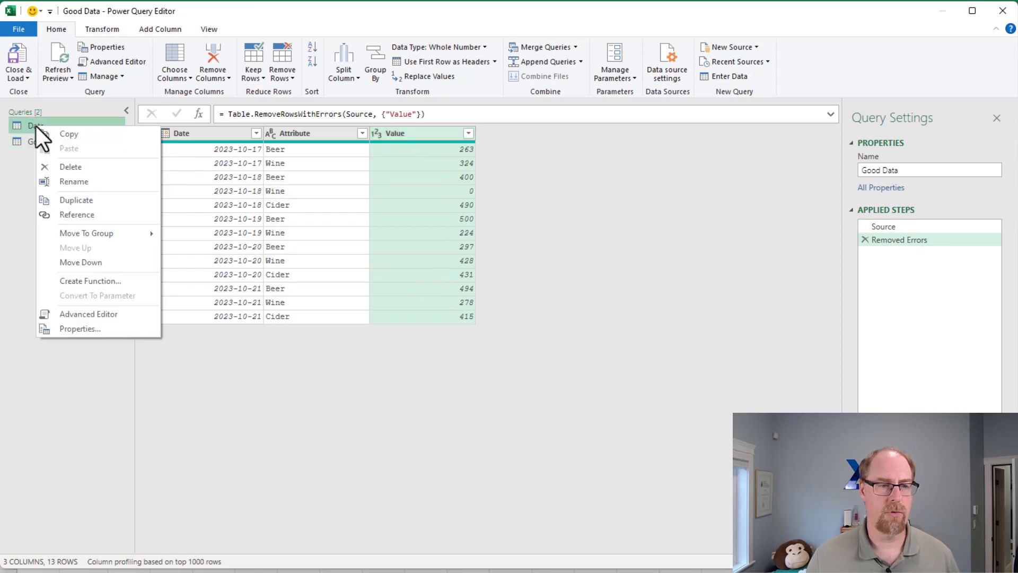
{"action": "left_click", "coordinate": [92, 217]}
{"action": "double_click", "coordinate": [52, 159]}
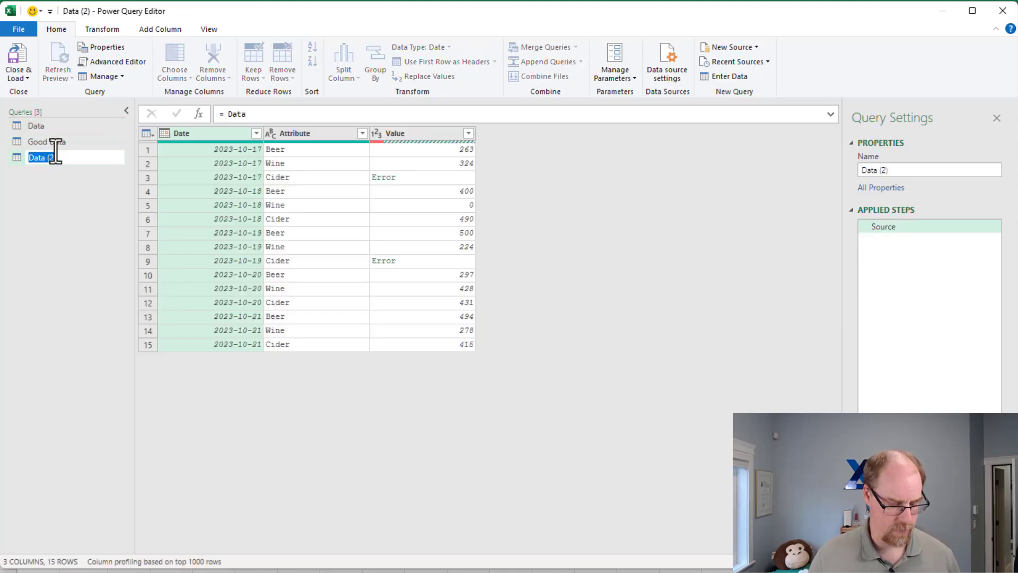
{"action": "type", "text": "Bad Data"}
{"action": "key", "text": "Return"}
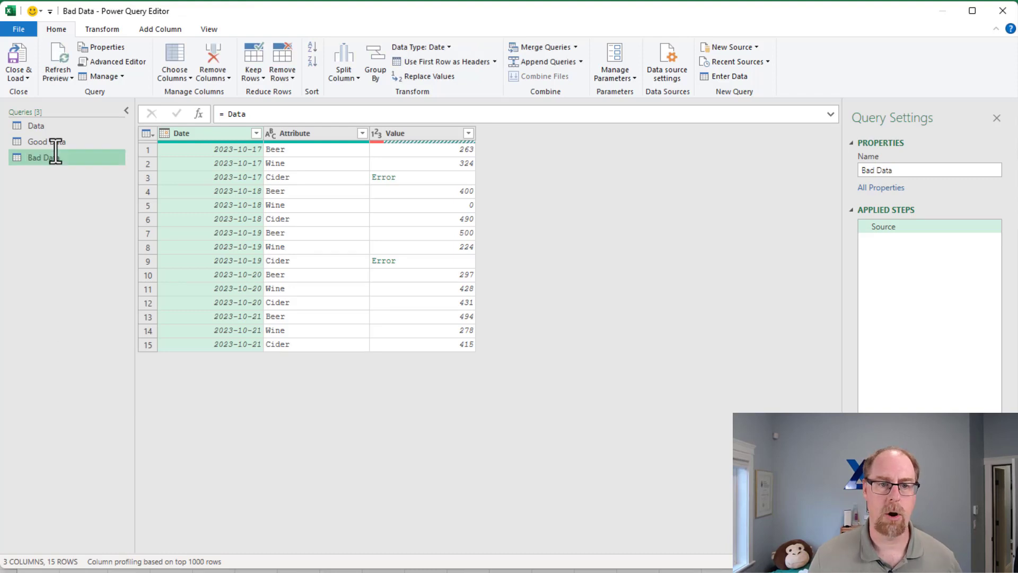
- Keep only the Value error rows, leaving the two Cider rows
{"action": "right_click", "coordinate": [451, 132]}
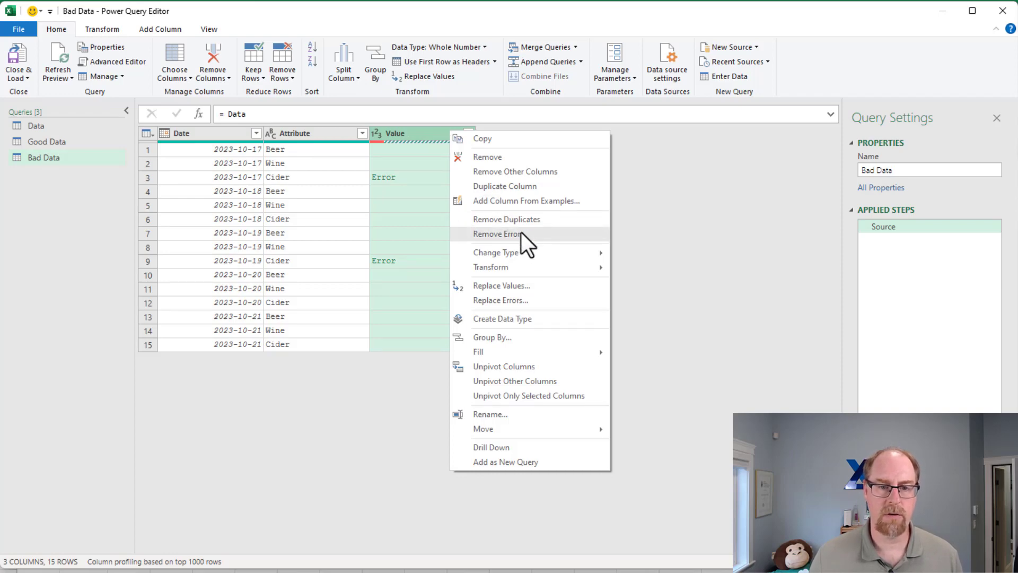
{"action": "left_click", "coordinate": [421, 132]}
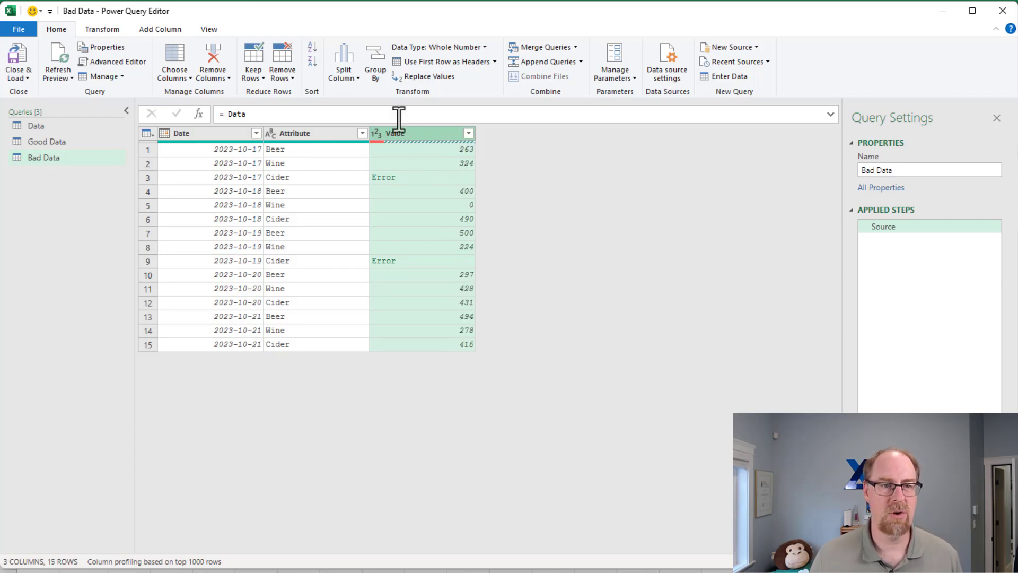
{"action": "left_click", "coordinate": [257, 79]}
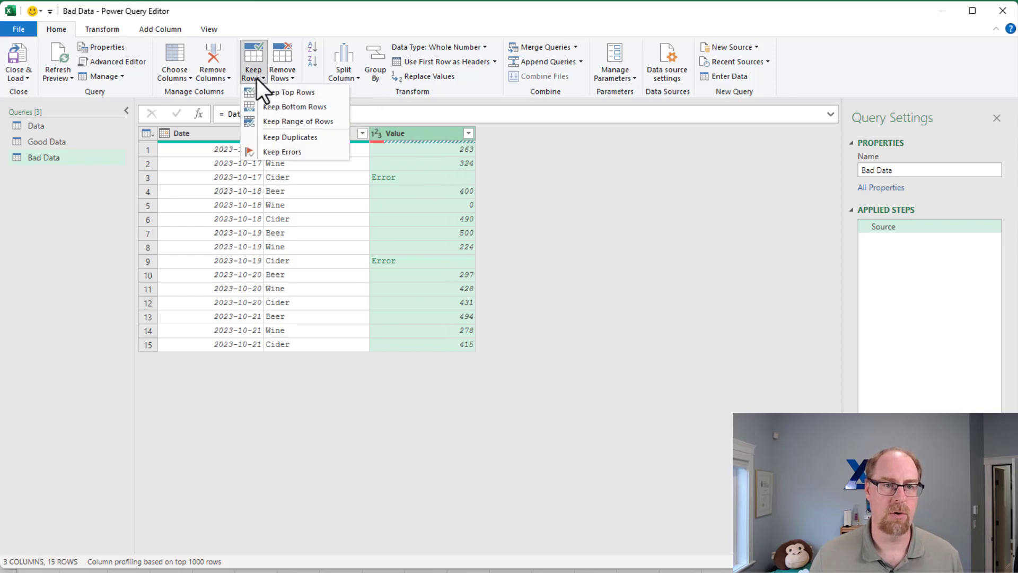
{"action": "left_click", "coordinate": [271, 154]}
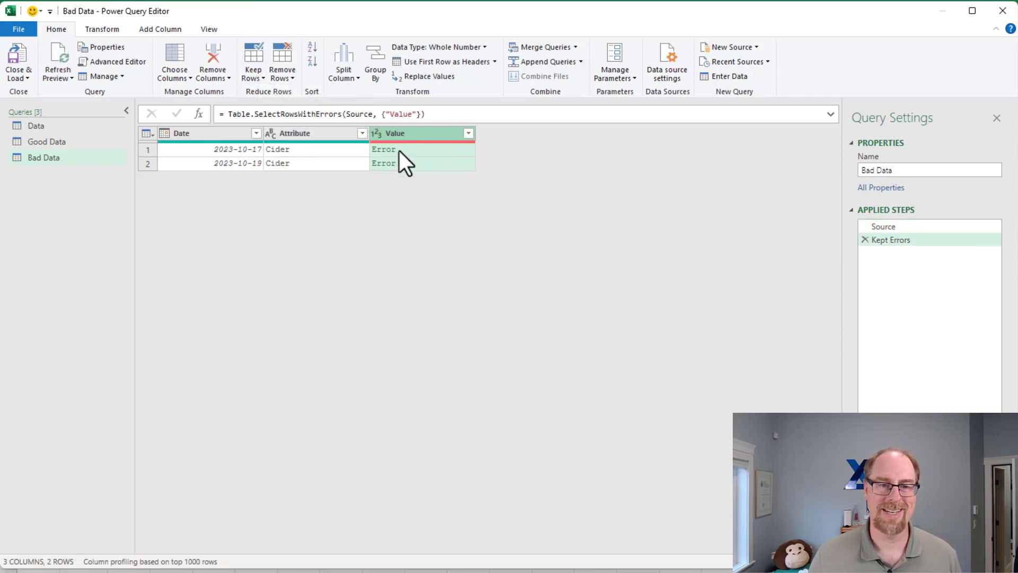